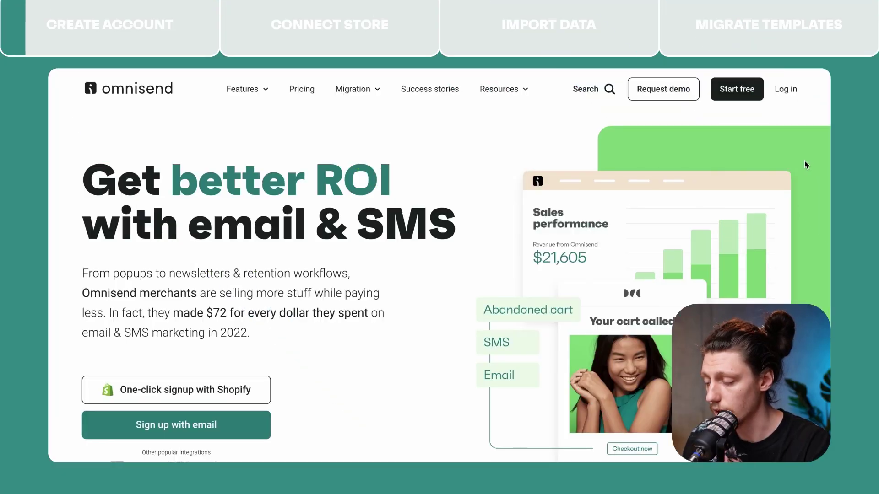
- Start signing up for a free Omnisend account from the homepage
{"action": "left_click", "coordinate": [737, 90]}
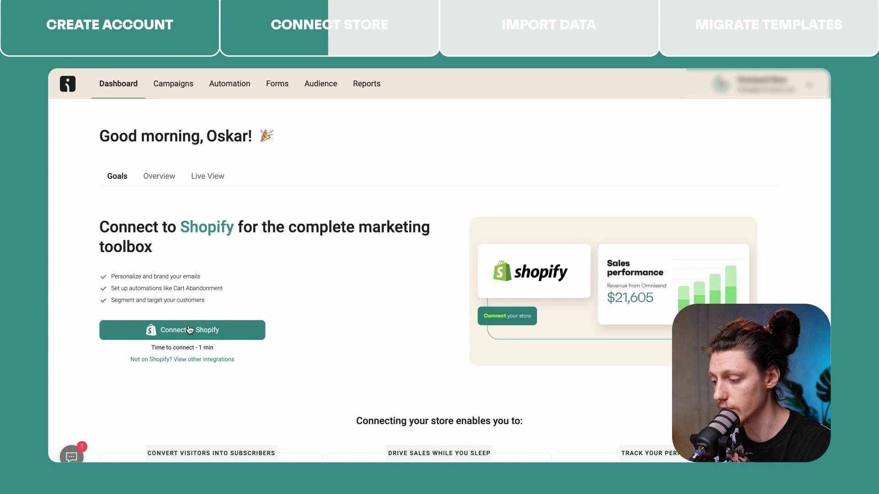
- Connect the Shopify store by adding and installing the Omnisend Email Marketing & SMS app
{"action": "left_click", "coordinate": [188, 328]}
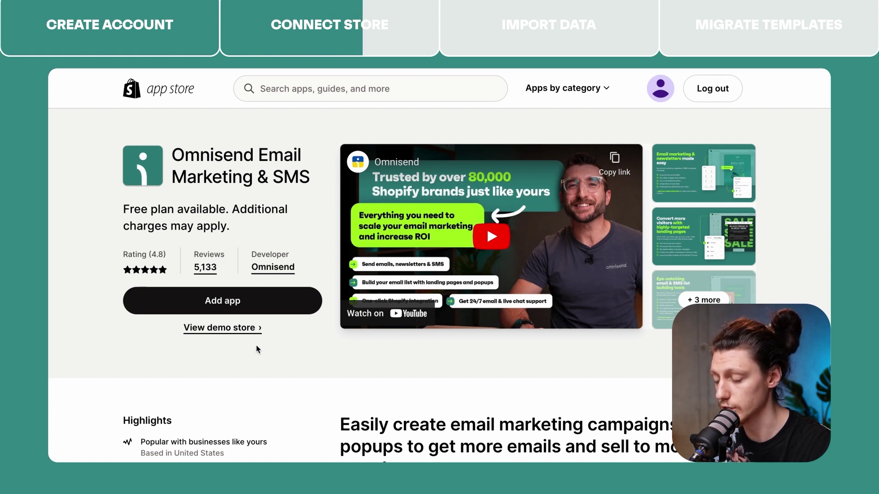
{"action": "left_click", "coordinate": [253, 305]}
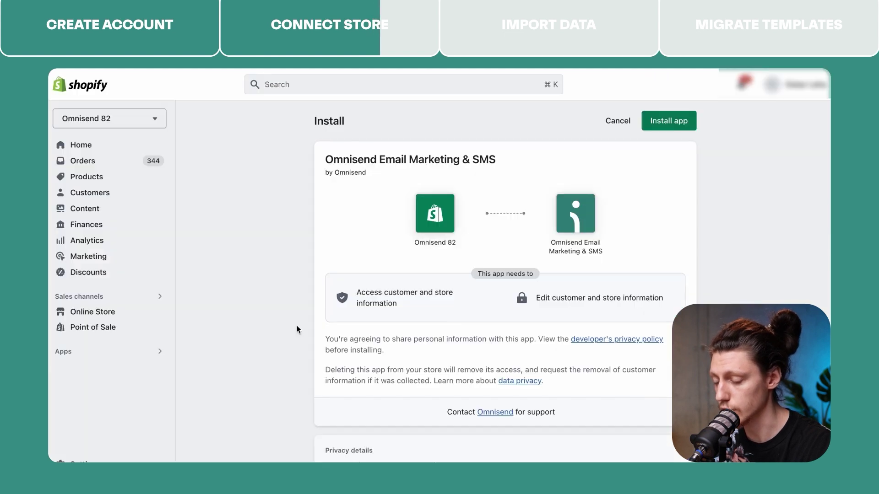
{"action": "left_click", "coordinate": [662, 123]}
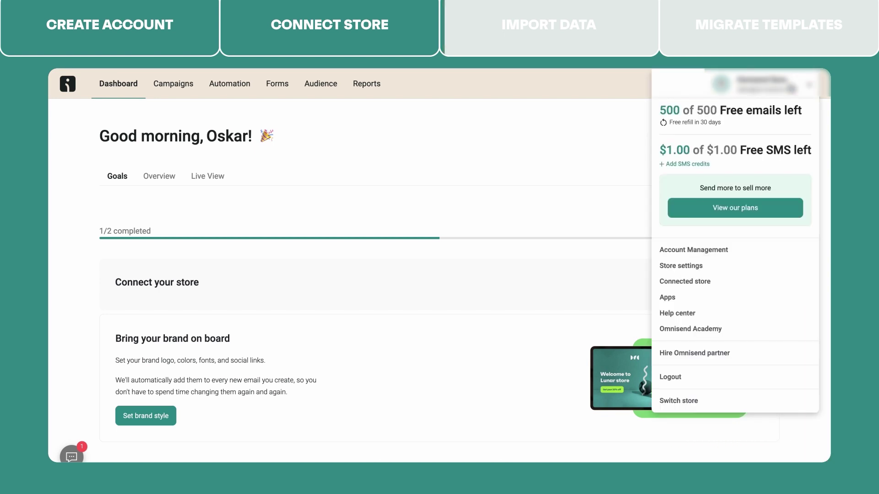
- Search the App Market for 'Klaviyo' and open the Klaviyo Data Import Tool
{"action": "left_click", "coordinate": [690, 300]}
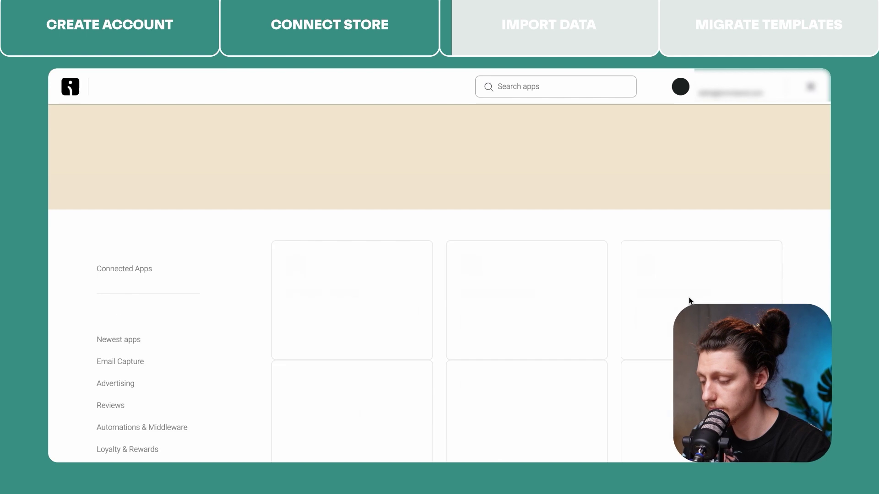
{"action": "left_click", "coordinate": [533, 90]}
{"action": "type", "text": "Klaviyo"}
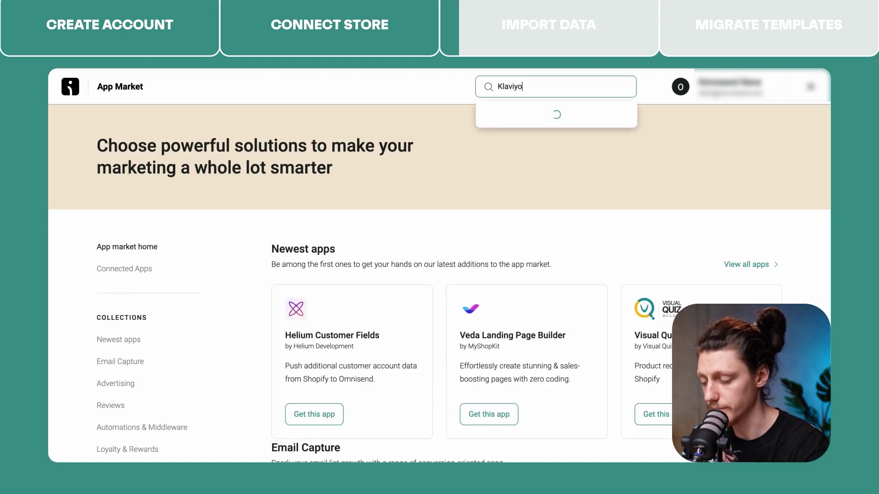
{"action": "left_click", "coordinate": [524, 115]}
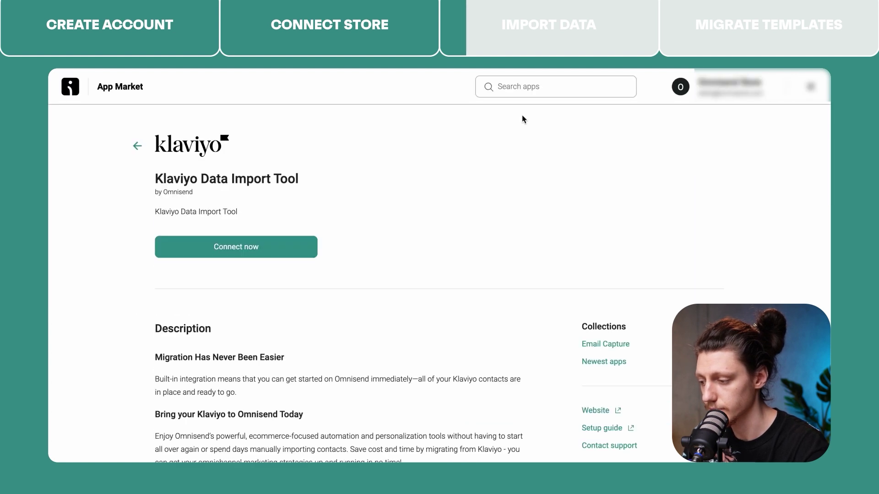
- Start connecting the Klaviyo import tool and go to Klaviyo's API keys settings
{"action": "left_click", "coordinate": [253, 250]}
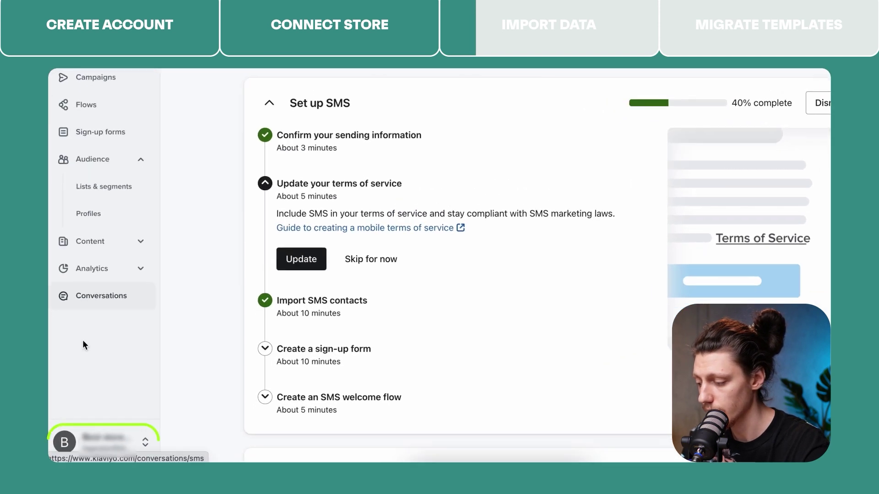
{"action": "left_click", "coordinate": [105, 440]}
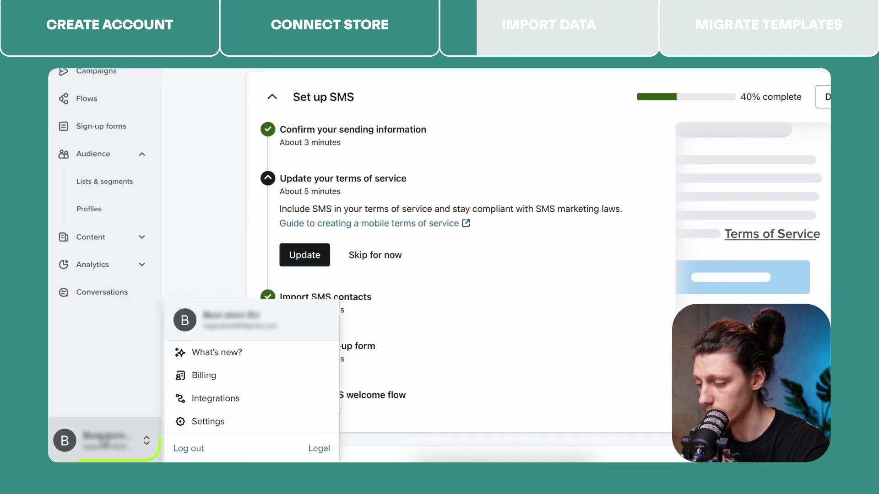
{"action": "left_click", "coordinate": [199, 420]}
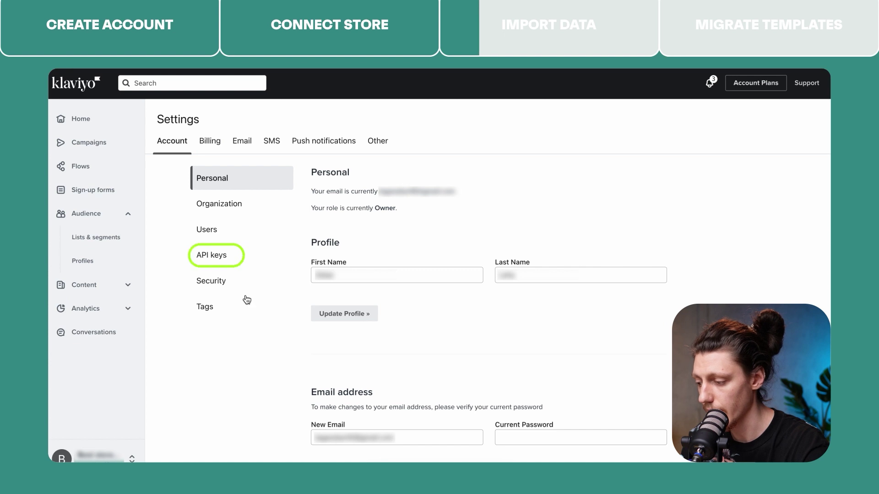
{"action": "left_click", "coordinate": [234, 261]}
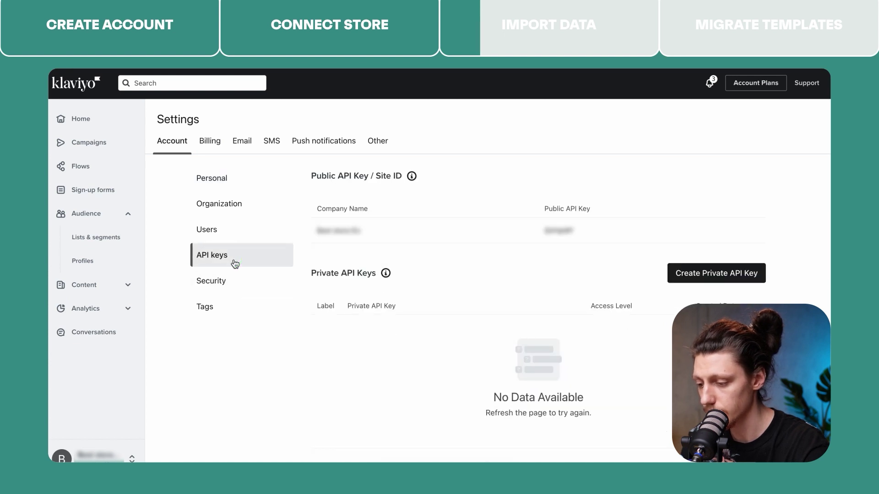
- Create a full-access private API key named 'Klaviyo Data Import tool' and copy it
{"action": "left_click", "coordinate": [693, 276]}
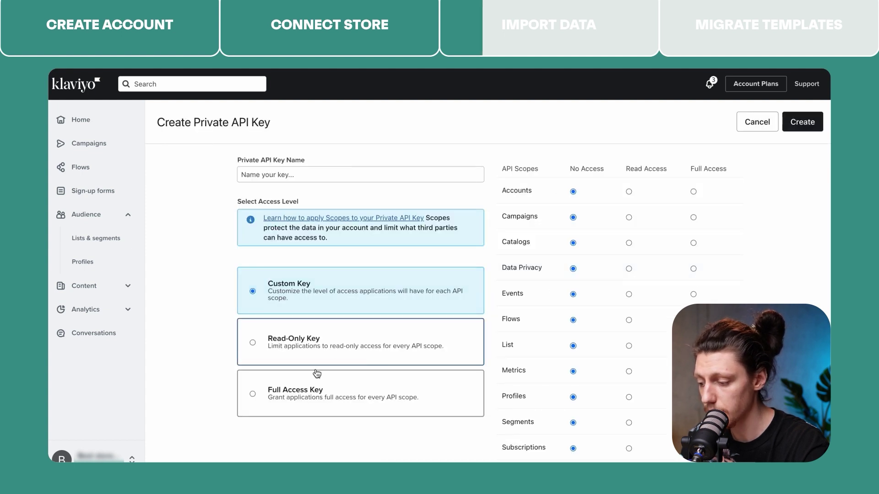
{"action": "left_click", "coordinate": [253, 393]}
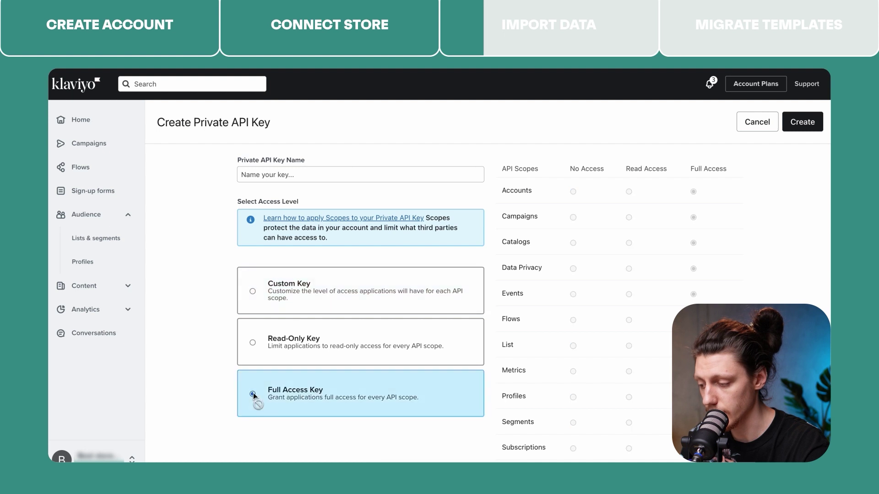
{"action": "left_click", "coordinate": [351, 177]}
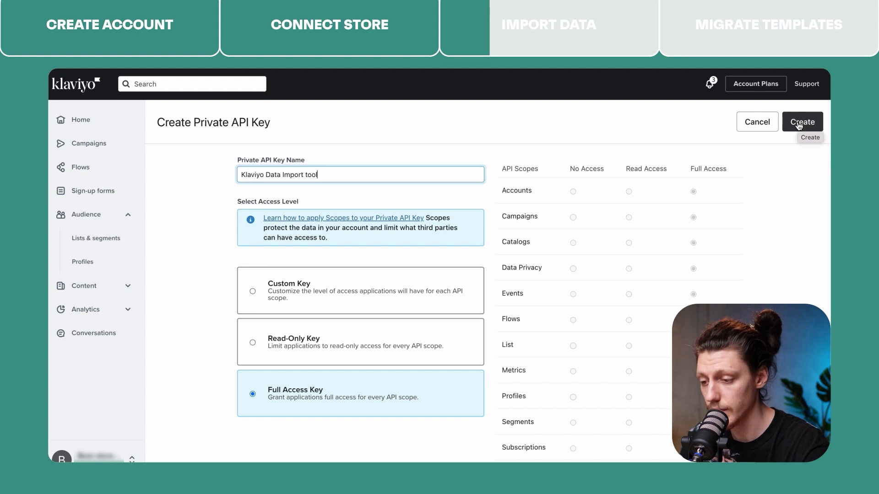
{"action": "left_click", "coordinate": [799, 123]}
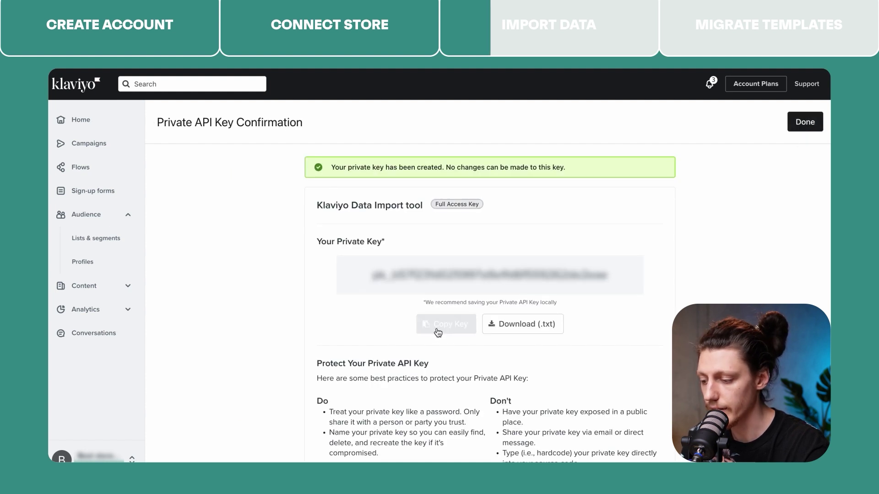
{"action": "left_click", "coordinate": [441, 330]}
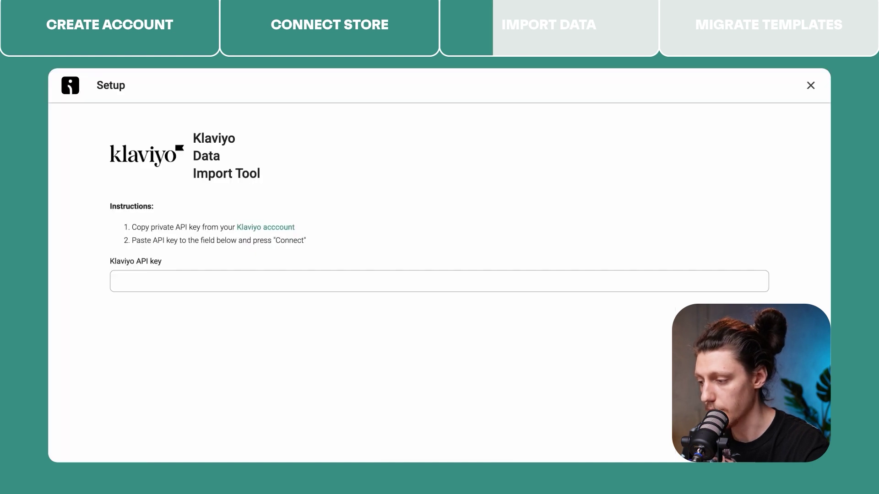
- Paste the copied Klaviyo API key and connect the import tool
{"action": "left_click", "coordinate": [287, 284]}
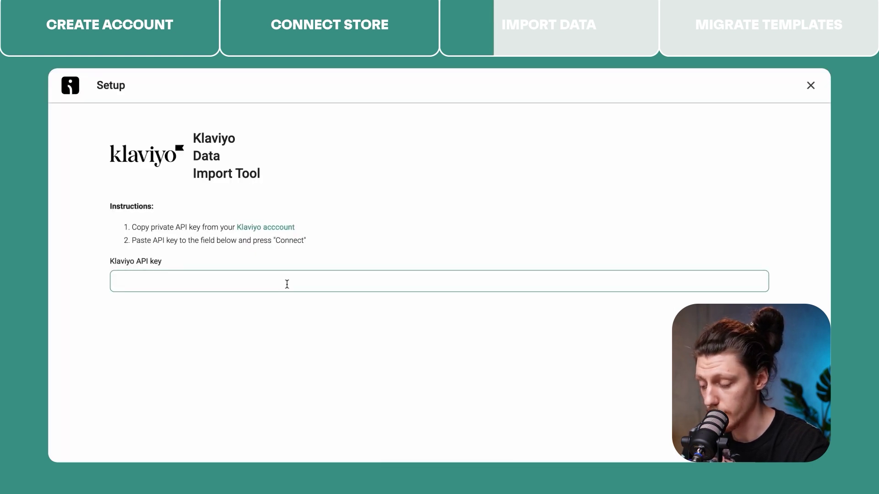
{"action": "key", "text": "ctrl+v"}
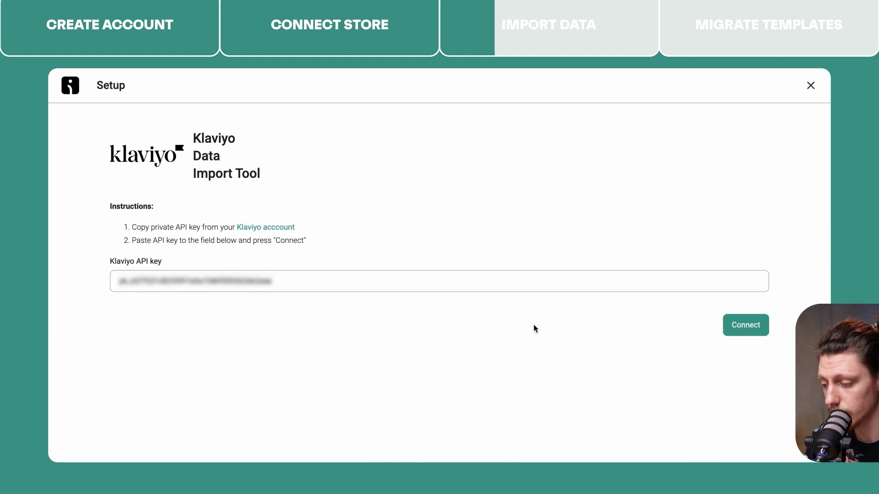
{"action": "left_click", "coordinate": [738, 324]}
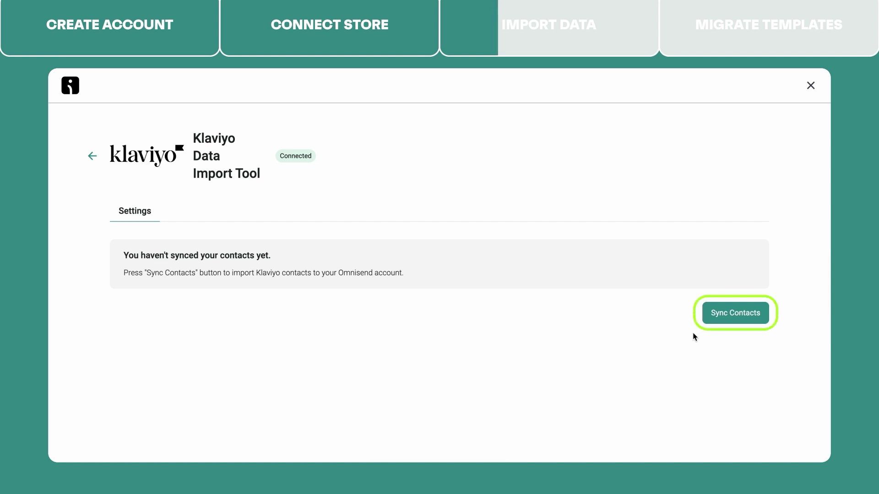
- Sync the 4 Klaviyo contacts and review them in the Audience contact list
{"action": "left_click", "coordinate": [721, 321]}
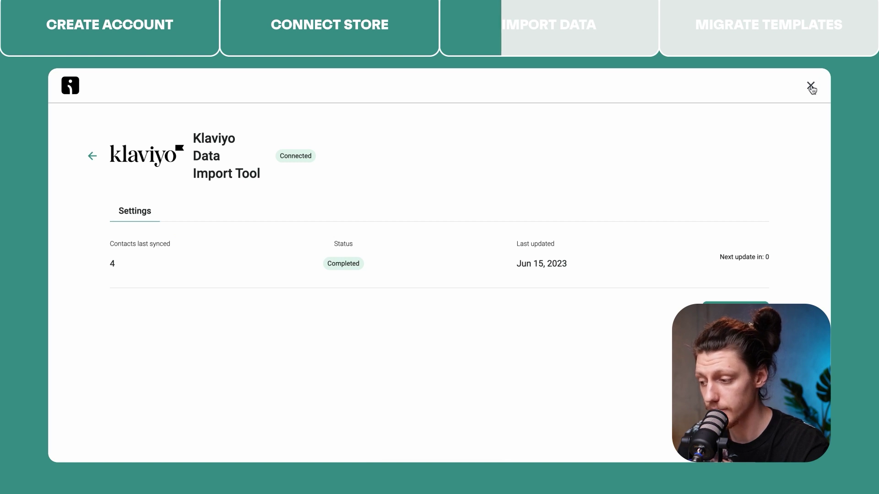
{"action": "left_click", "coordinate": [811, 86]}
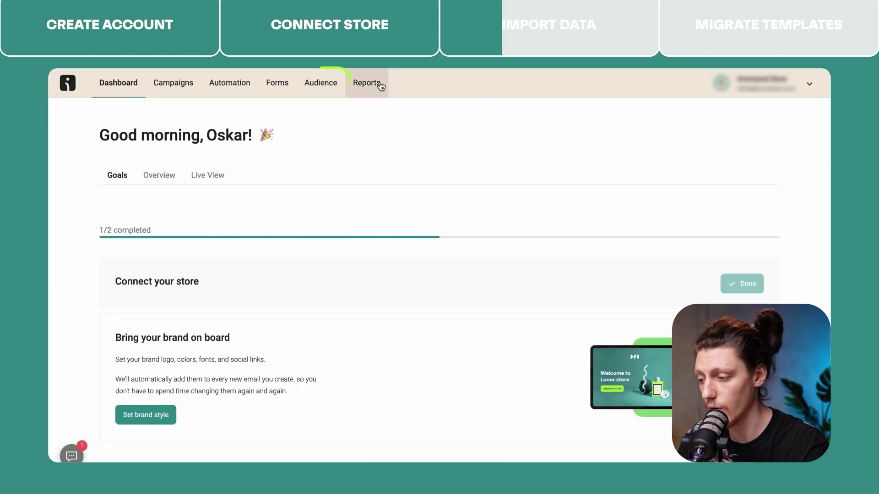
{"action": "left_click", "coordinate": [329, 85]}
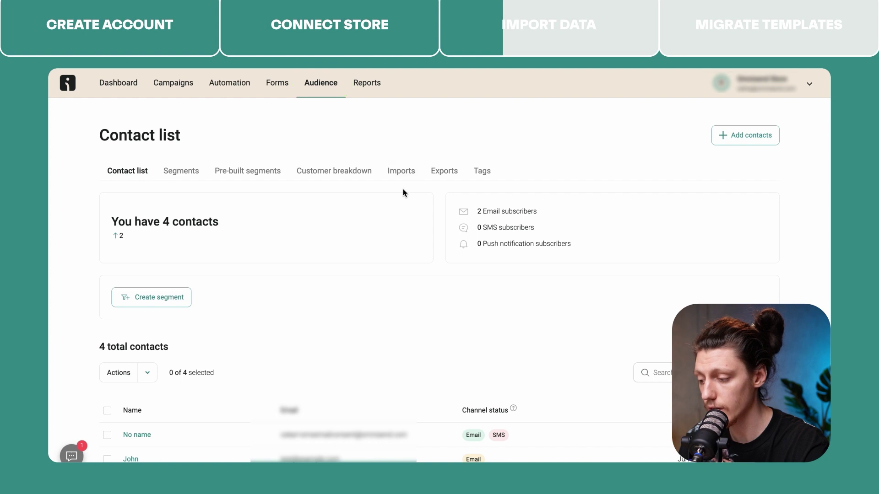
{"action": "scroll", "coordinate": [403, 191], "scroll_direction": "down", "scroll_amount": 1}
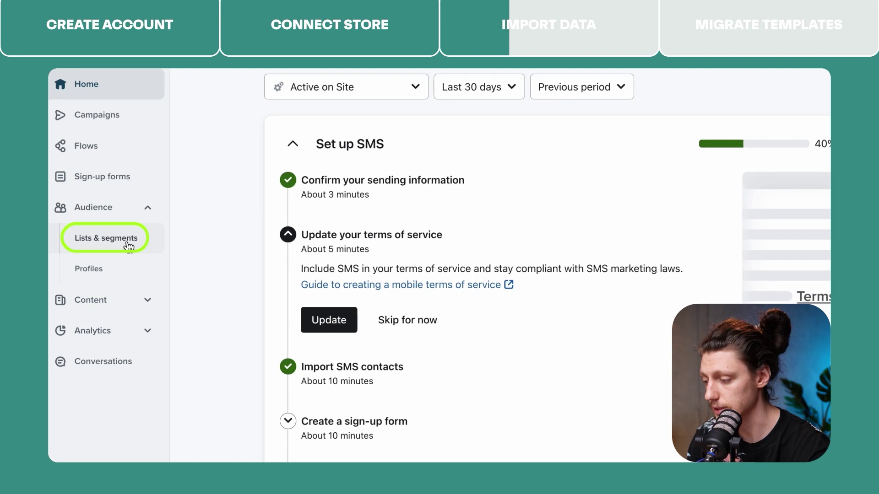
- Open Klaviyo's 'Opened in the last 100 days' segment and choose Export to CSV
{"action": "left_click", "coordinate": [128, 241]}
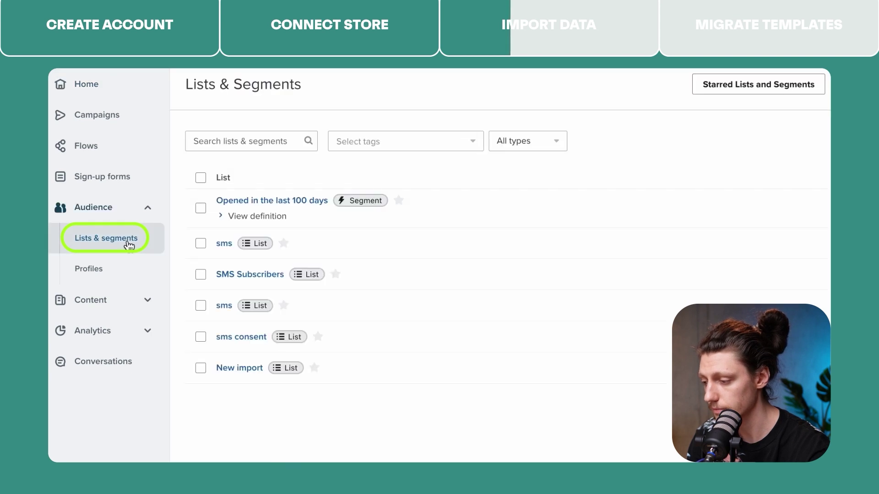
{"action": "left_click", "coordinate": [283, 202]}
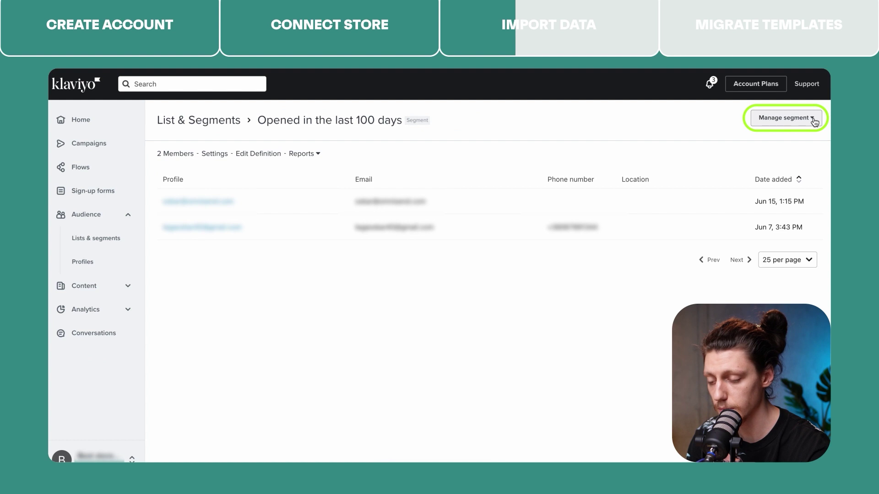
{"action": "left_click", "coordinate": [813, 120]}
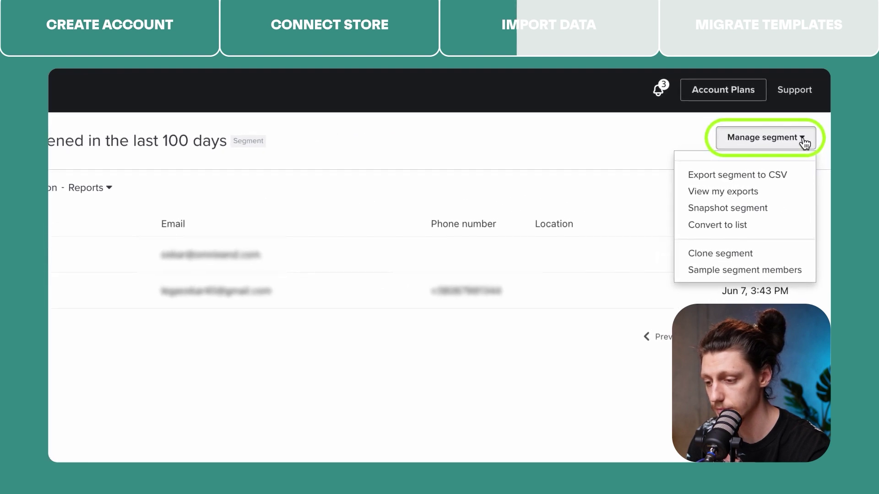
{"action": "left_click", "coordinate": [769, 178]}
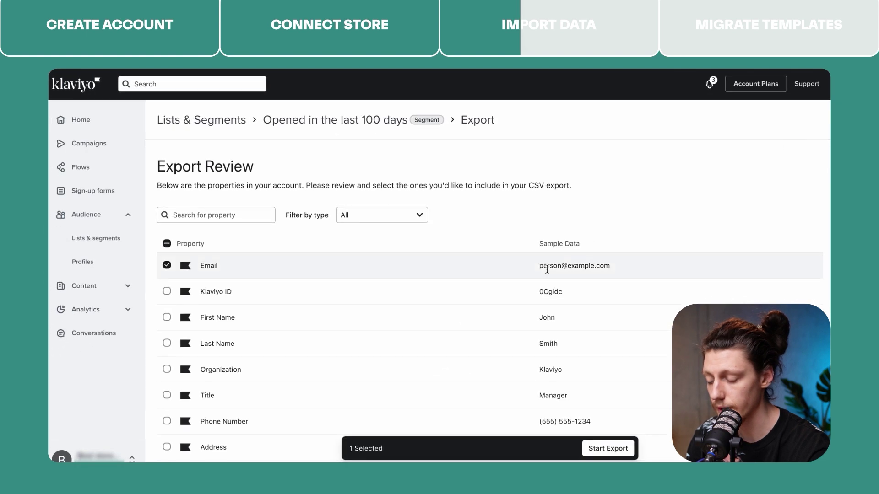
- Start the CSV export of the segment with the Email property included
{"action": "scroll", "coordinate": [546, 269], "scroll_direction": "down", "scroll_amount": 2}
{"action": "scroll", "coordinate": [546, 270], "scroll_direction": "down", "scroll_amount": 3}
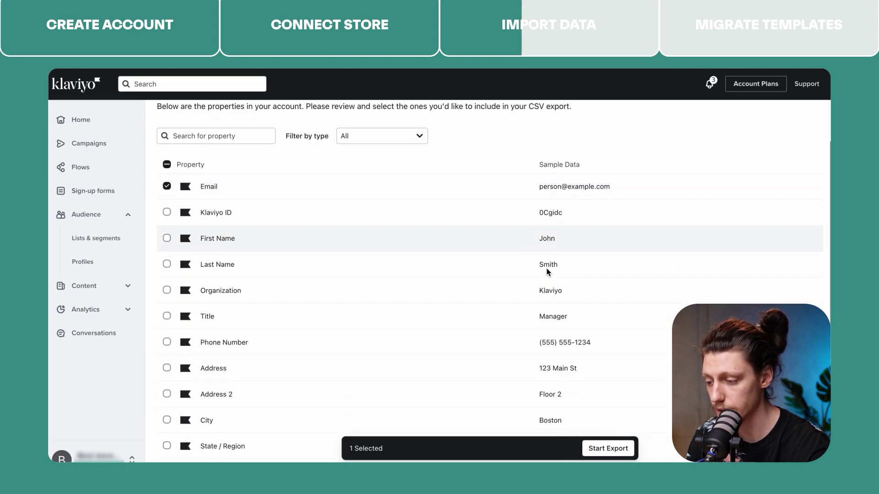
{"action": "scroll", "coordinate": [547, 270], "scroll_direction": "down", "scroll_amount": 6}
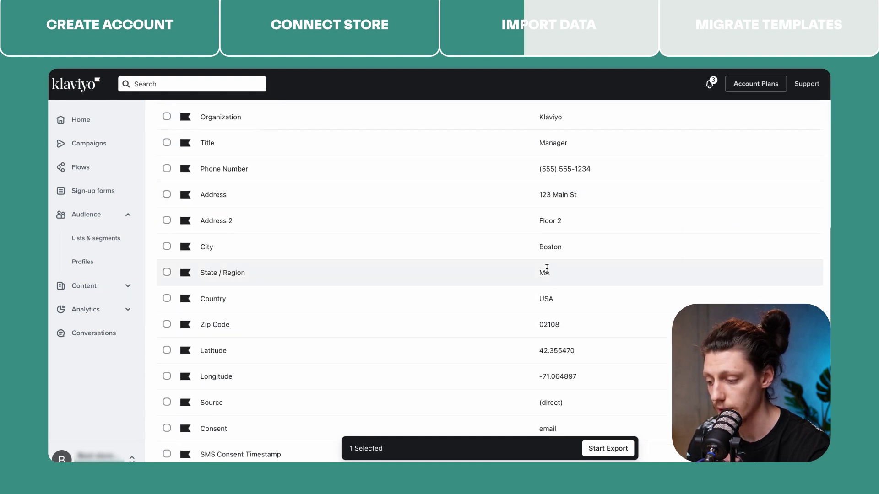
{"action": "scroll", "coordinate": [547, 269], "scroll_direction": "up", "scroll_amount": 10}
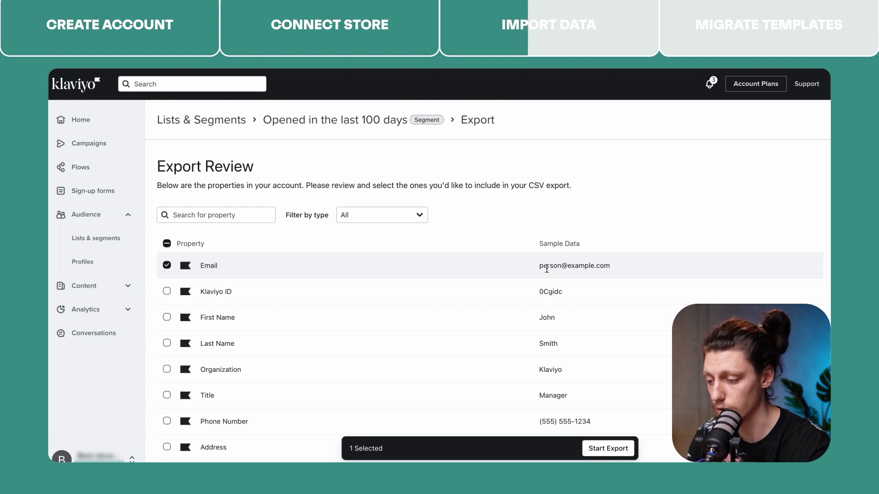
{"action": "scroll", "coordinate": [546, 269], "scroll_direction": "down", "scroll_amount": 8}
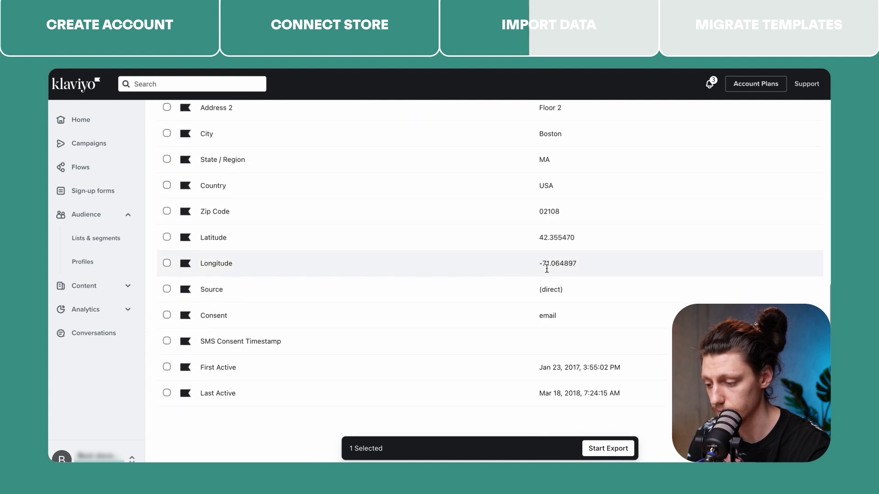
{"action": "scroll", "coordinate": [546, 271], "scroll_direction": "up", "scroll_amount": 8}
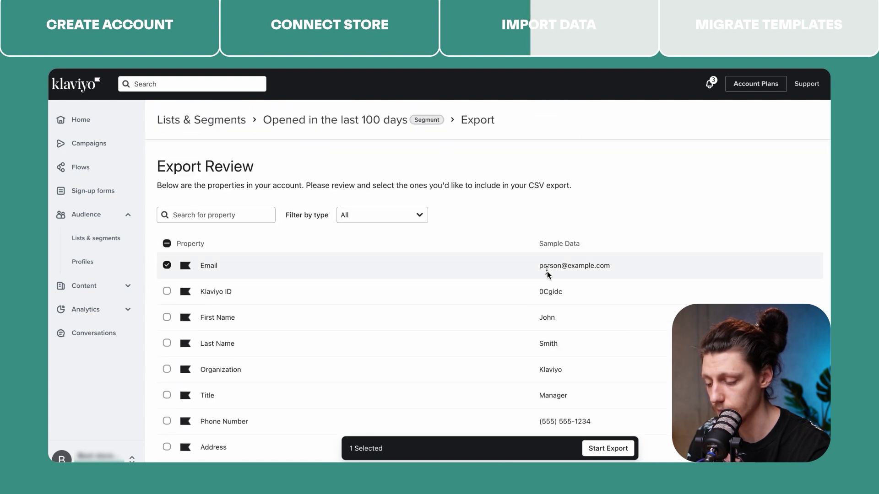
{"action": "left_click", "coordinate": [606, 448]}
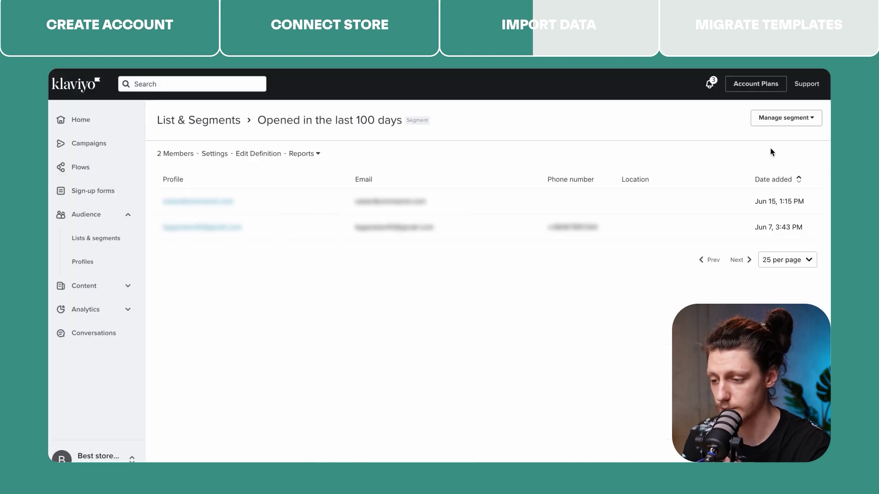
- Download the exported CSV from the segment's View my exports list
{"action": "left_click", "coordinate": [797, 137]}
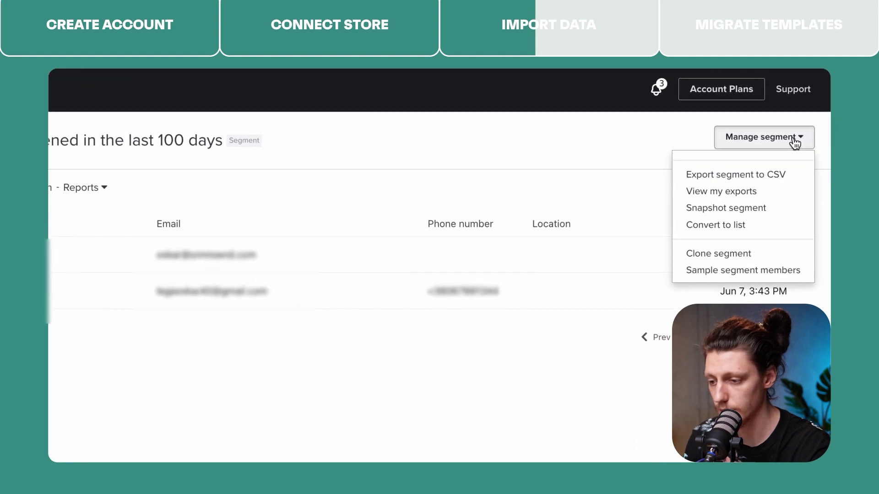
{"action": "left_click", "coordinate": [740, 192]}
{"action": "left_click", "coordinate": [759, 232]}
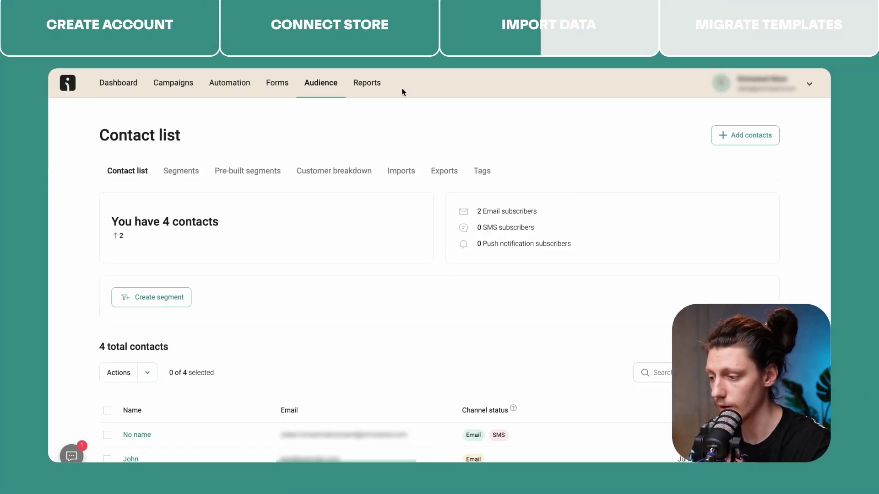
- Start a file import in Audience and upload the exported Klaviyo CSV
{"action": "left_click", "coordinate": [336, 88]}
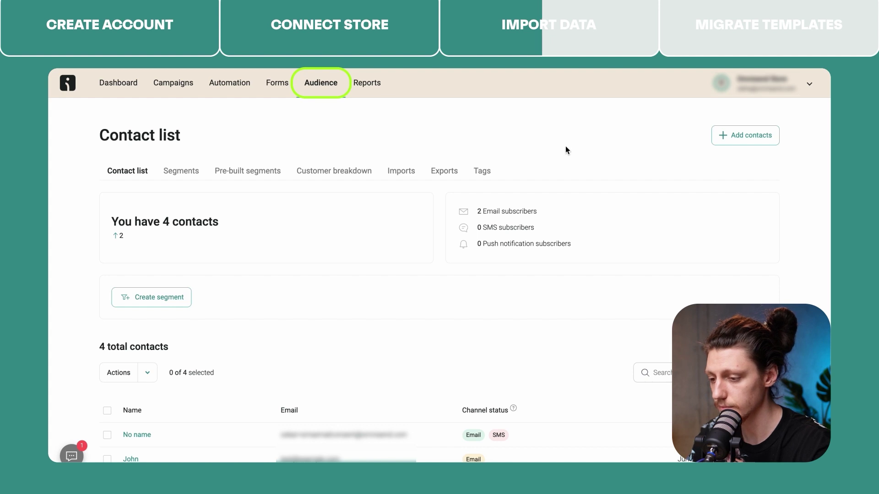
{"action": "left_click", "coordinate": [740, 141]}
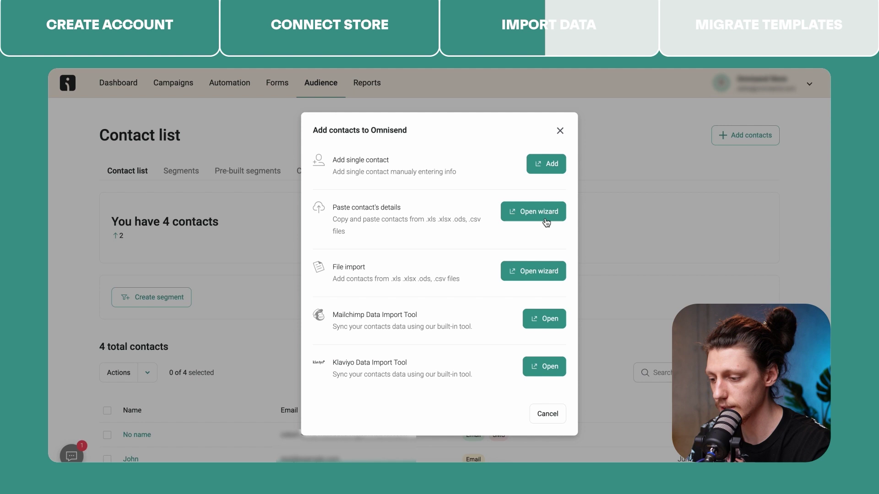
{"action": "left_click", "coordinate": [517, 273]}
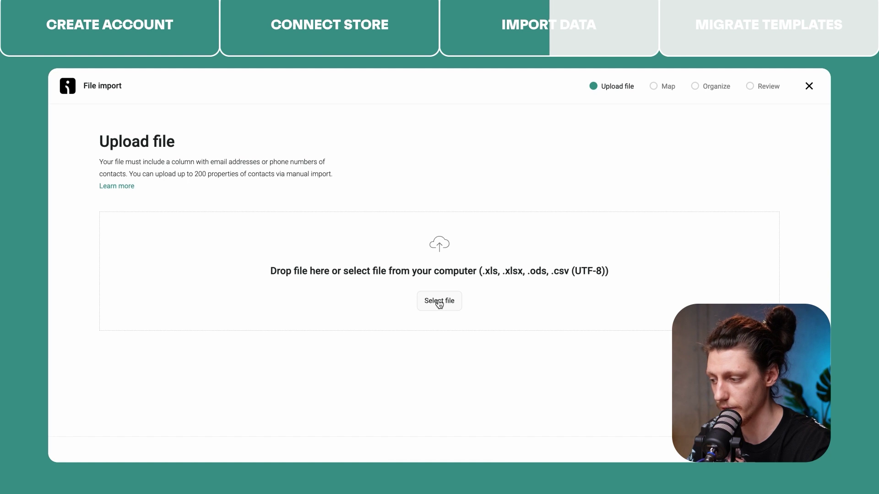
{"action": "left_click", "coordinate": [440, 302]}
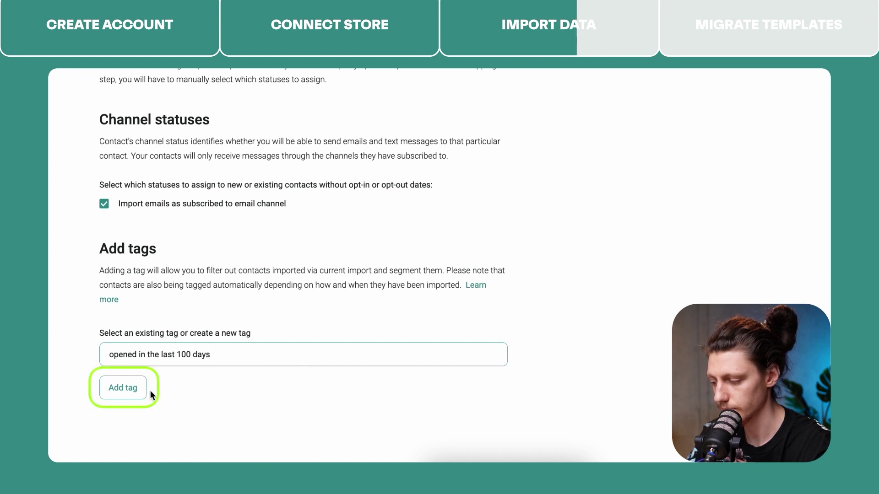
- Tag the contacts 'opened in the last 100 days' and run the import
{"action": "left_click", "coordinate": [139, 393]}
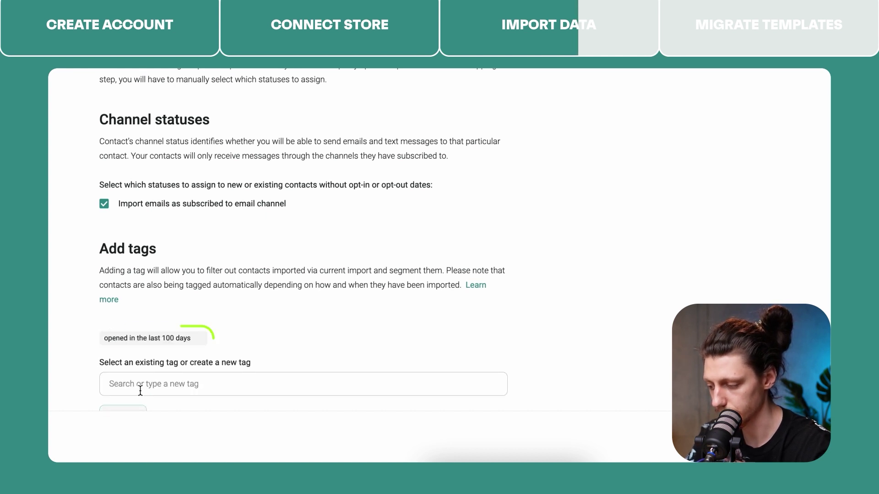
{"action": "scroll", "coordinate": [427, 312], "scroll_direction": "down", "scroll_amount": 1}
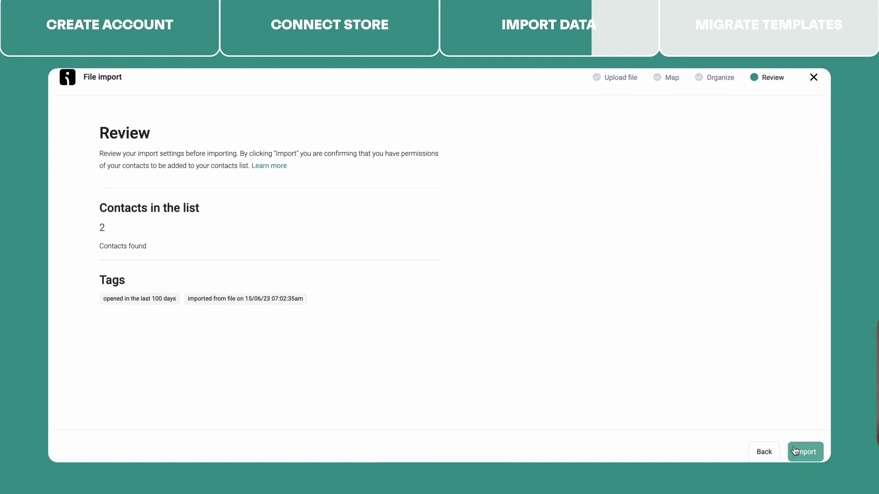
{"action": "left_click", "coordinate": [791, 450]}
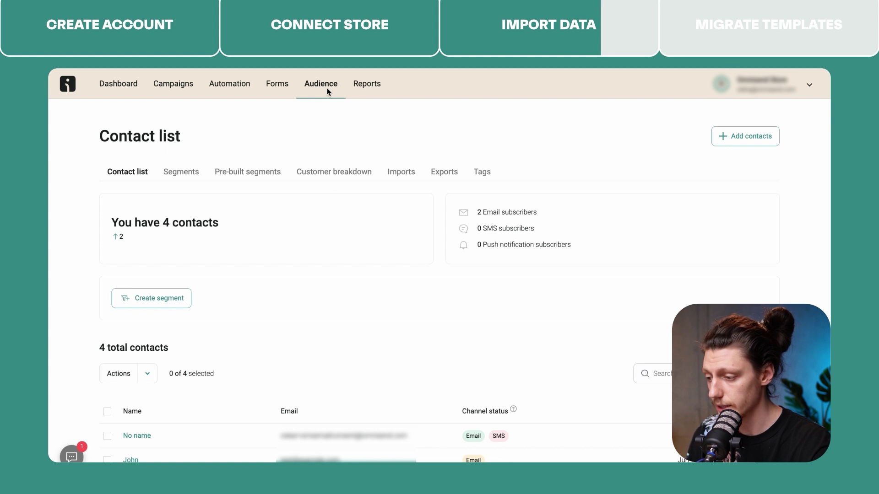
- Build a new segment filtering contacts whose tag is 'opened in the last 100 days'
{"action": "left_click", "coordinate": [169, 296]}
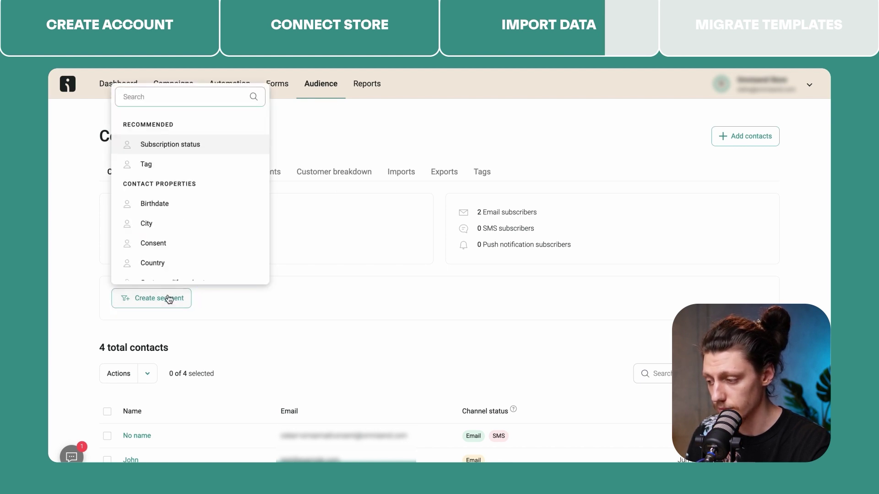
{"action": "type", "text": "ta"}
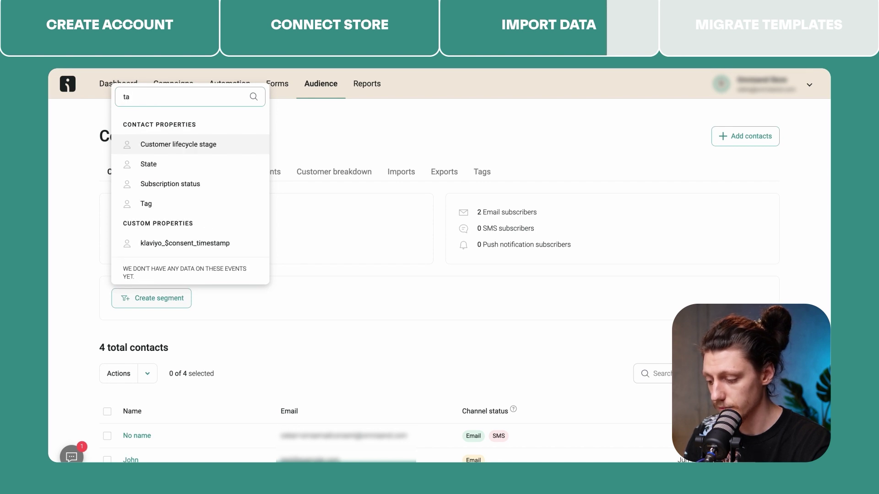
{"action": "type", "text": "g"}
{"action": "left_click", "coordinate": [171, 169]}
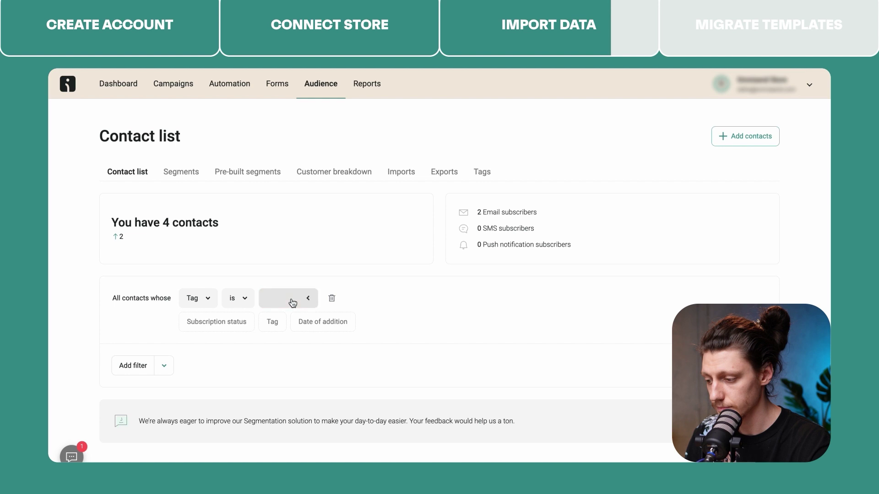
{"action": "left_click", "coordinate": [292, 304]}
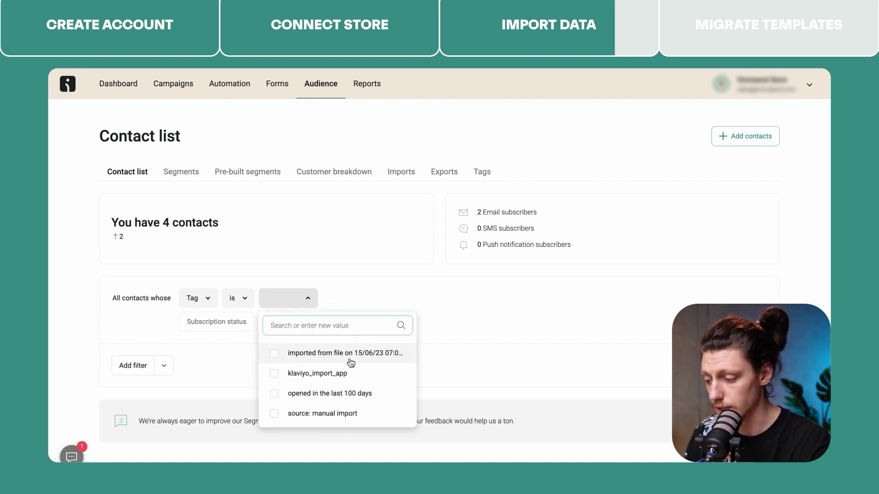
{"action": "left_click", "coordinate": [337, 394]}
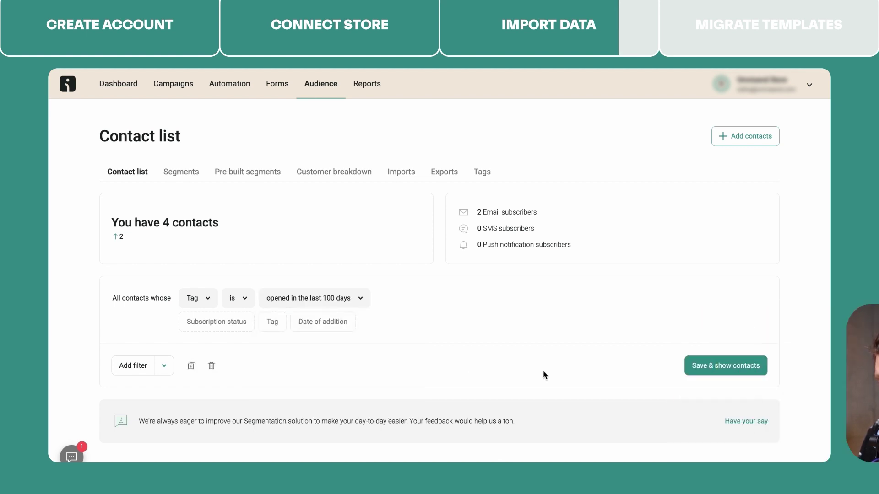
- Save the segment as "Current version of Klaviyo 'opened in the last 100 days' segment"
{"action": "left_click", "coordinate": [717, 372]}
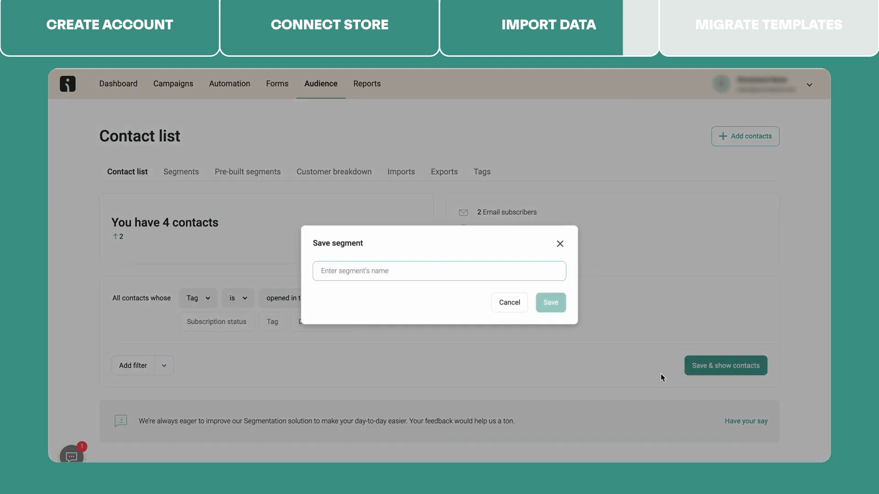
{"action": "type", "text": "Current version of Klaviyo 'opened in the last 100 days' segment"}
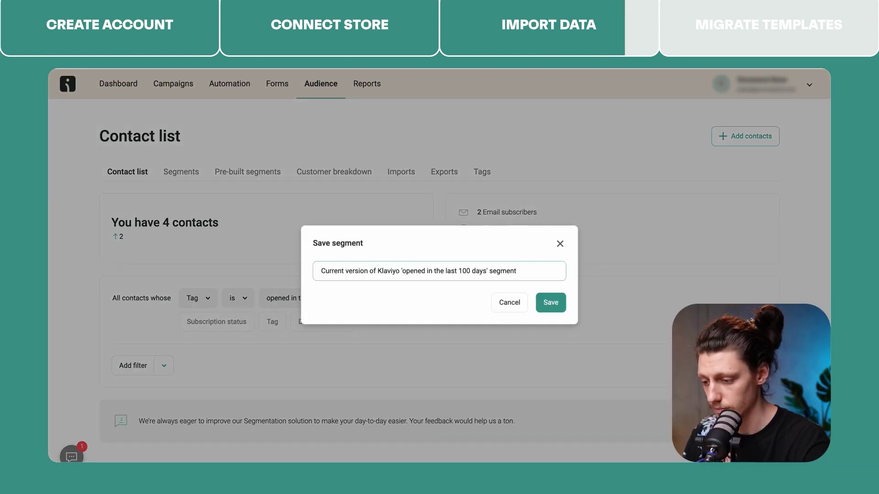
{"action": "left_click", "coordinate": [553, 302]}
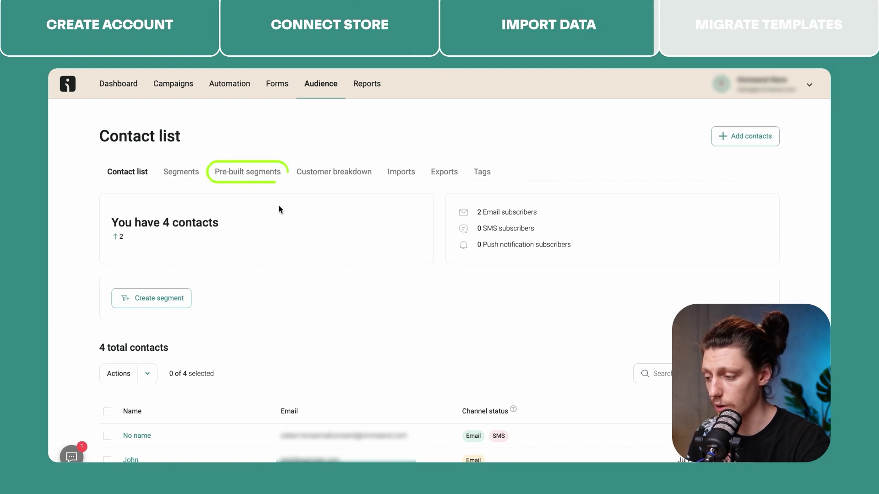
{"action": "left_click", "coordinate": [251, 170]}
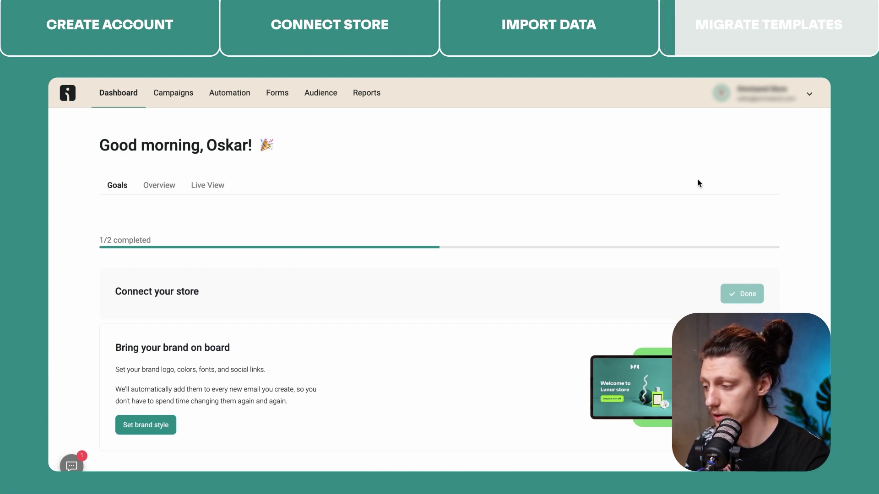
- Choose Paste in code under Store settings' Saved templates, then browse the Branded template gallery
{"action": "left_click", "coordinate": [793, 102]}
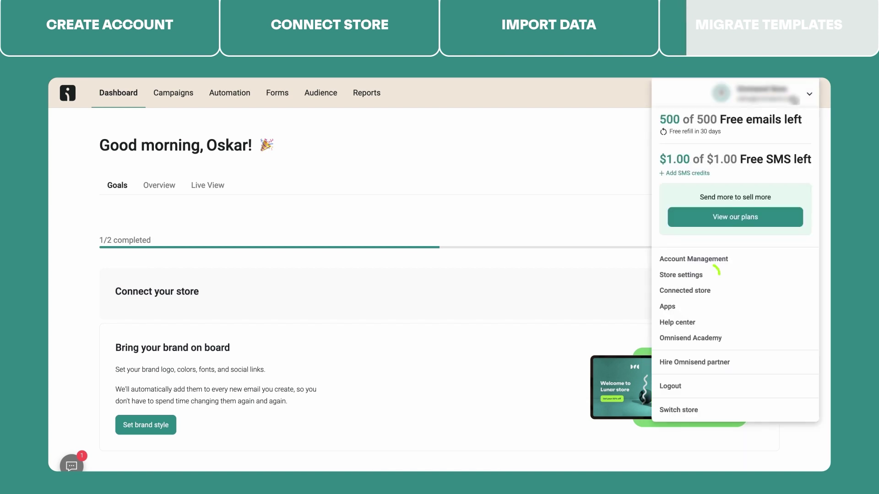
{"action": "left_click", "coordinate": [678, 278]}
{"action": "left_click", "coordinate": [154, 432]}
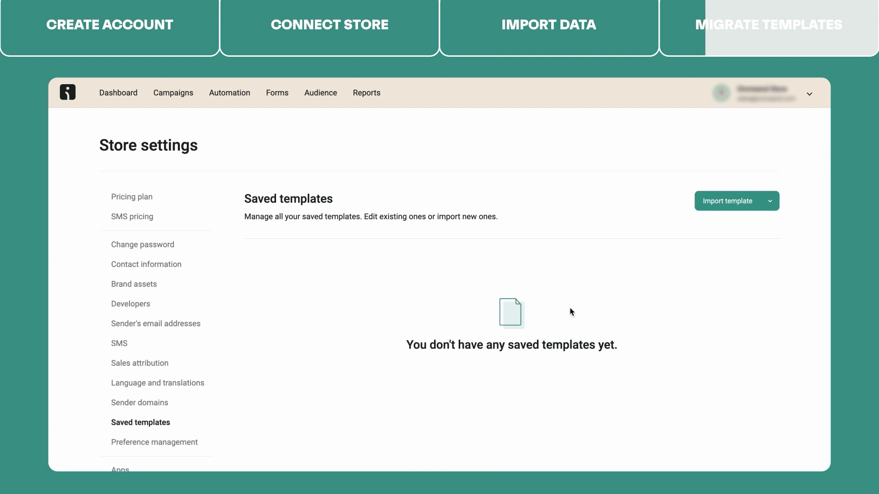
{"action": "left_click", "coordinate": [770, 202]}
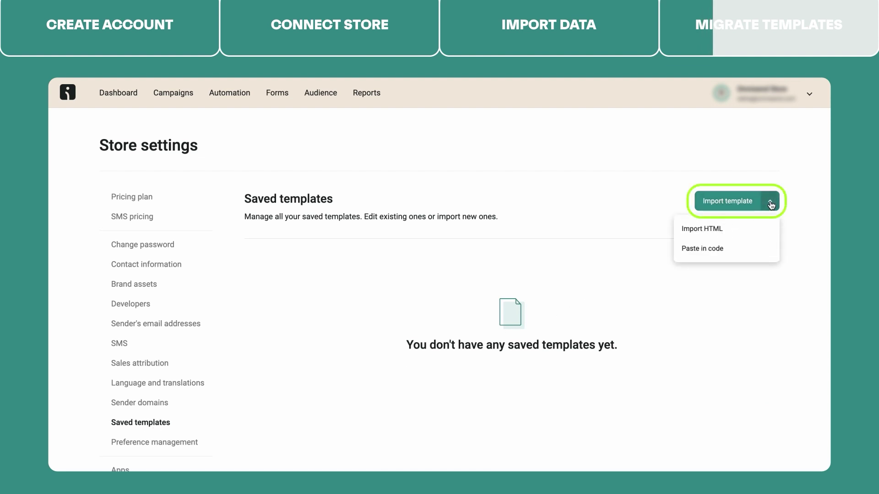
{"action": "left_click", "coordinate": [682, 249]}
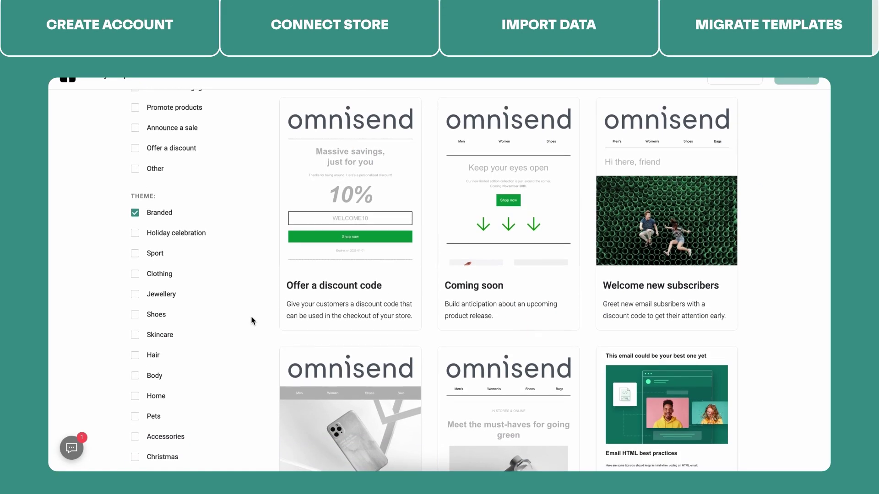
{"action": "scroll", "coordinate": [251, 320], "scroll_direction": "down", "scroll_amount": 2}
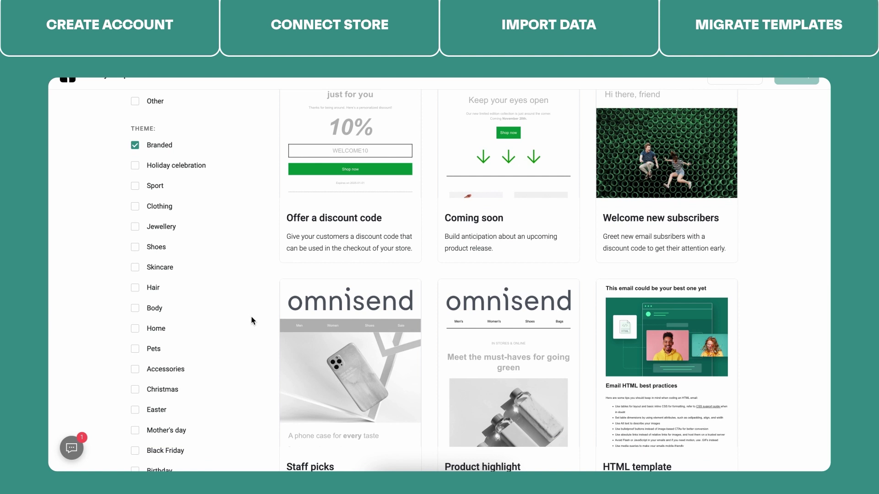